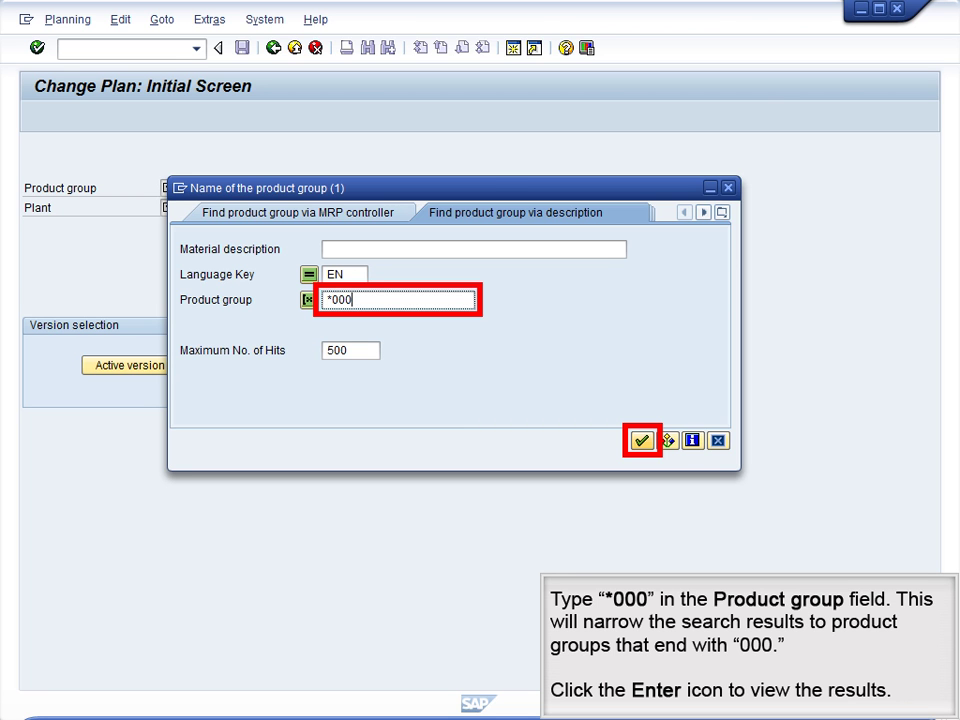
- Search product groups matching *000, choose PG-BIKE000 with plant DL00, and open its active version
left_click(641, 440)
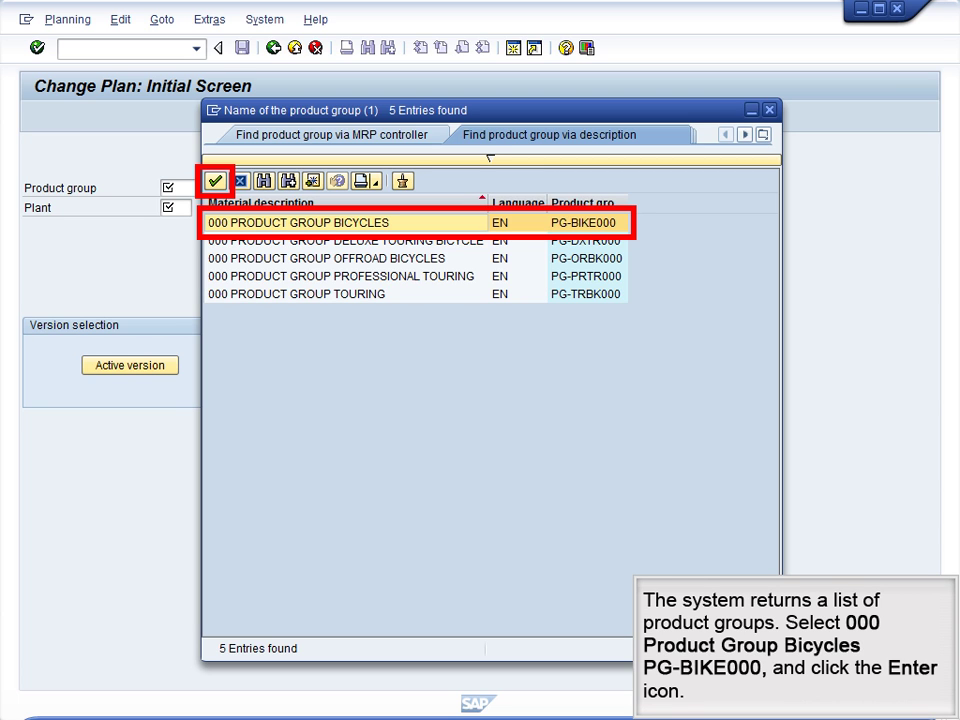
key("Return")
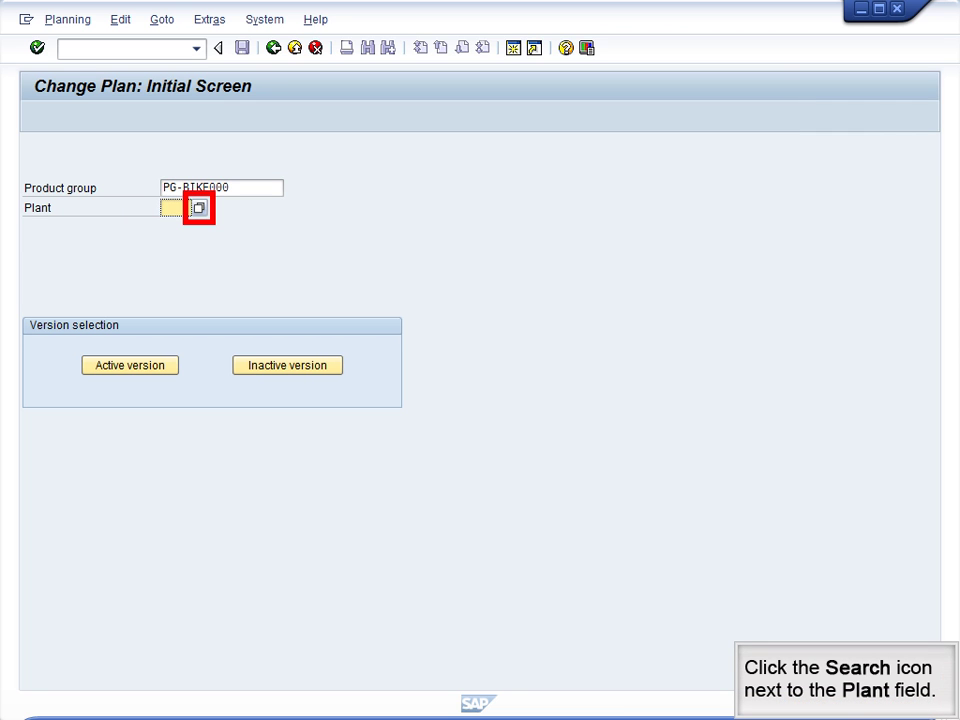
key("F4")
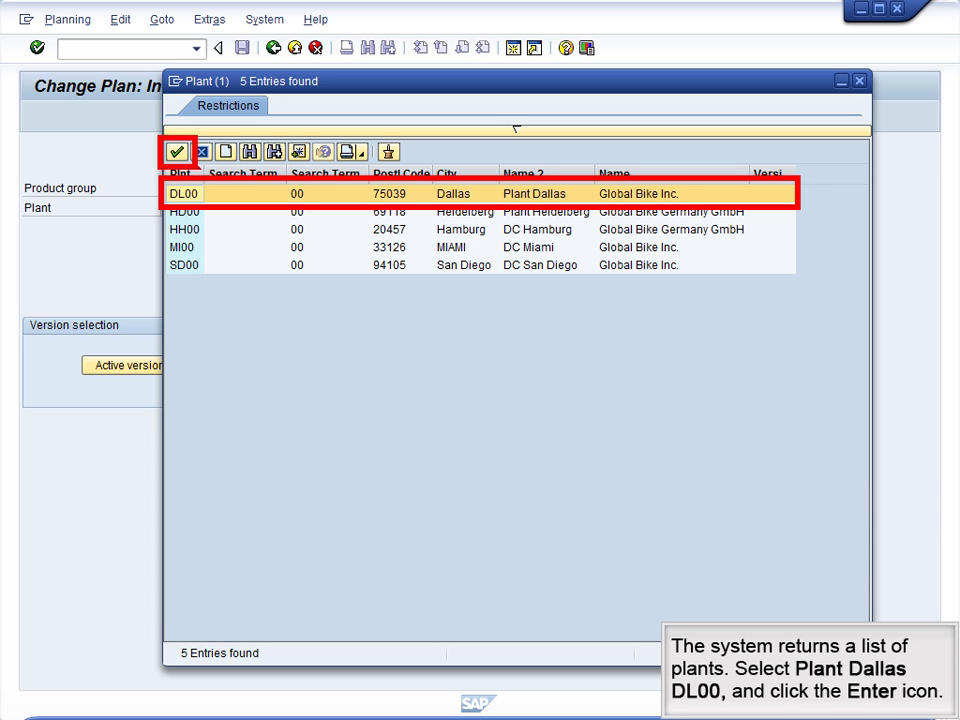
key("Return")
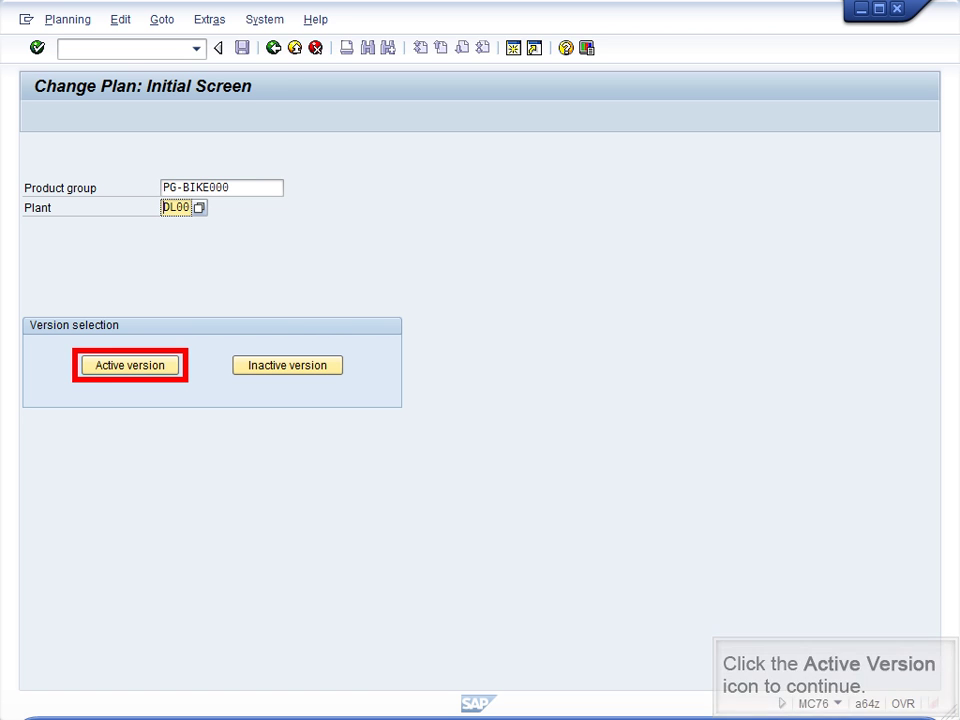
left_click(130, 365)
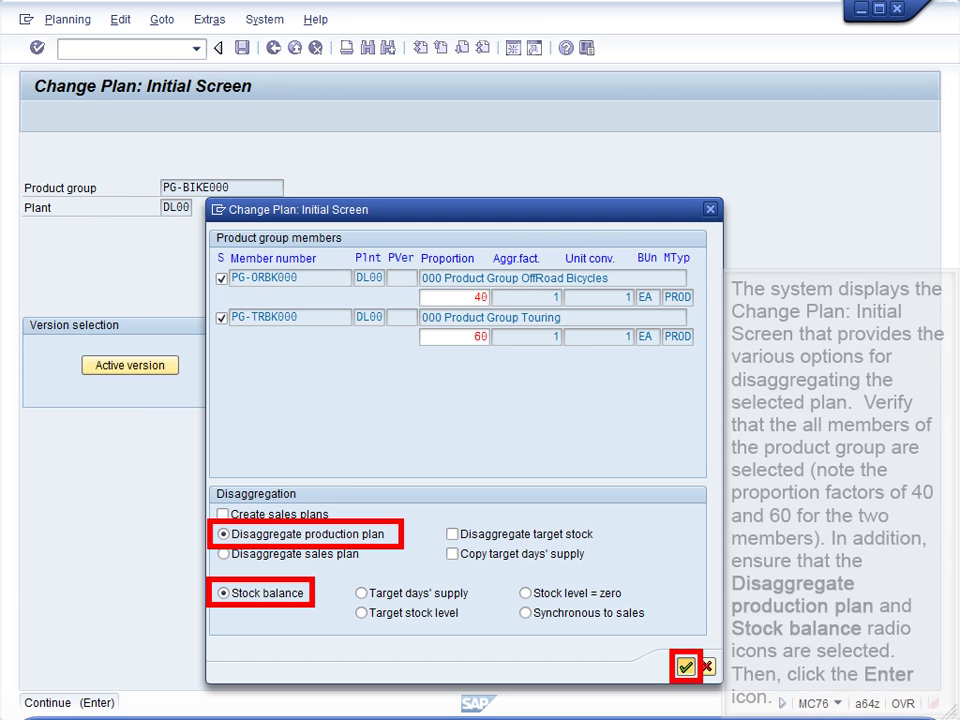
- Disaggregate the PG-BIKE000 production plan to its members using Stock balance and the Disaggregate Production -> Production macro, and save the plan
left_click(685, 666)
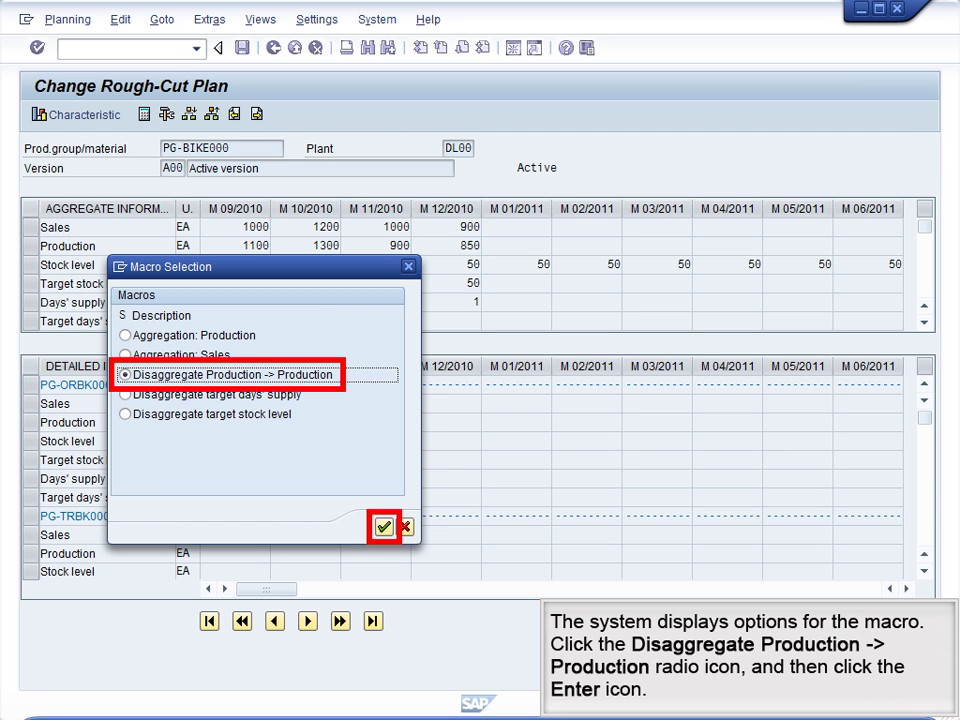
key("Return")
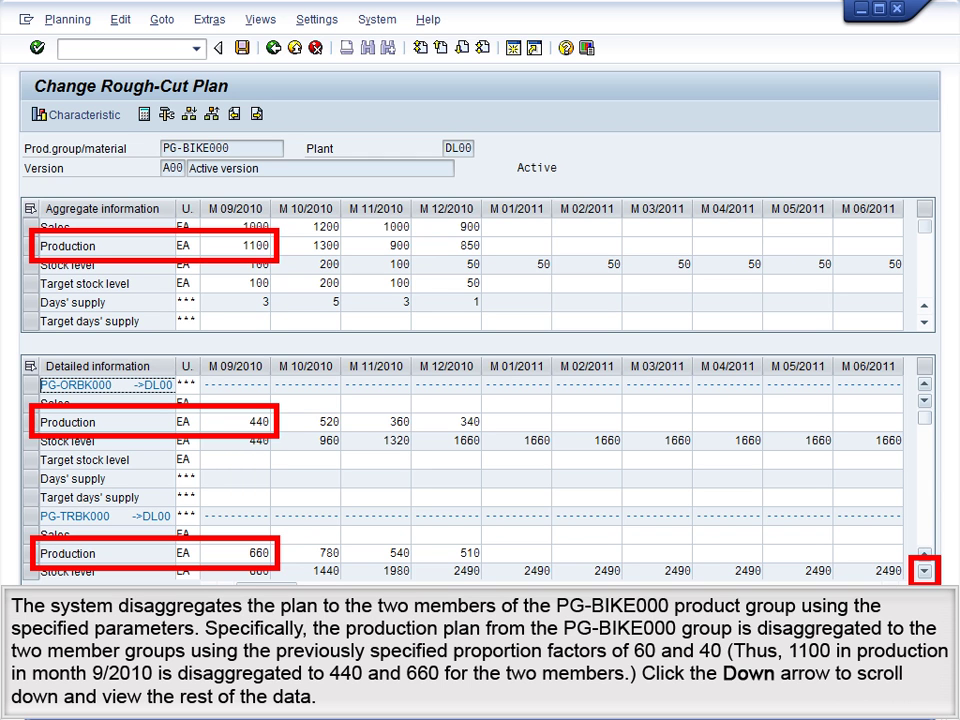
left_click(924, 571)
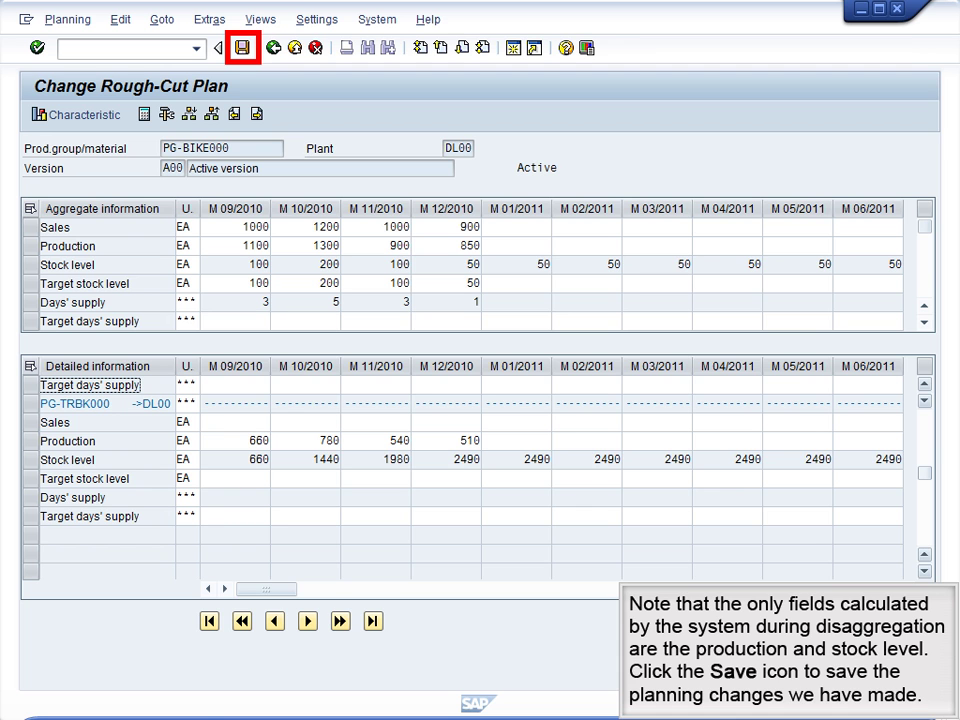
key("ctrl+s")
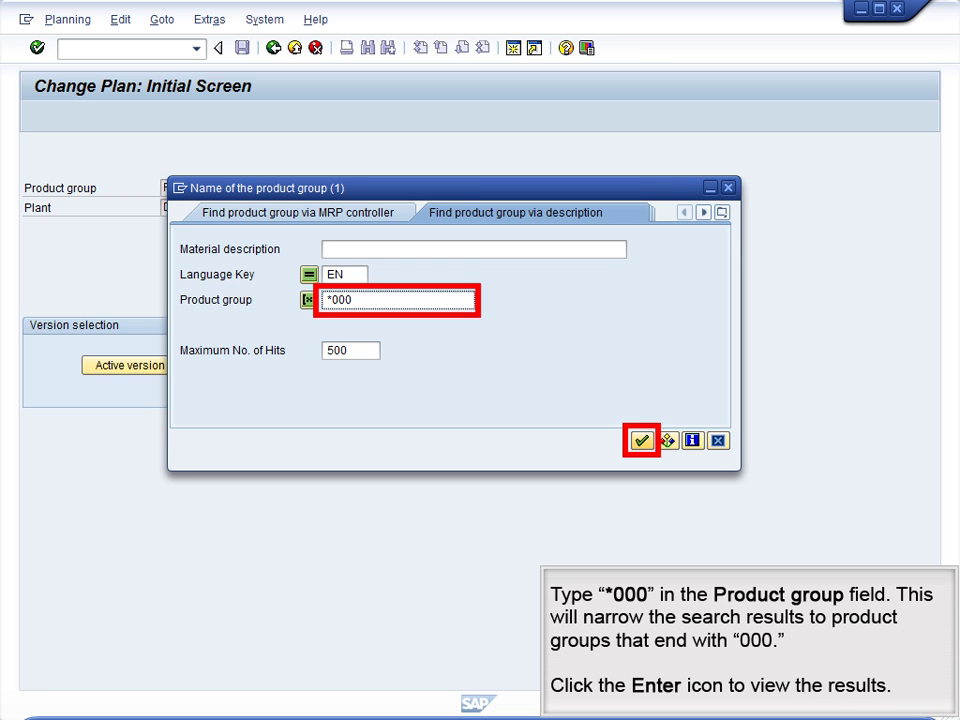
- Choose product group PG-ORBK000, disaggregate its active production plan using Stock balance and the Disaggregate Production -> Production macro, and save it
left_click(641, 440)
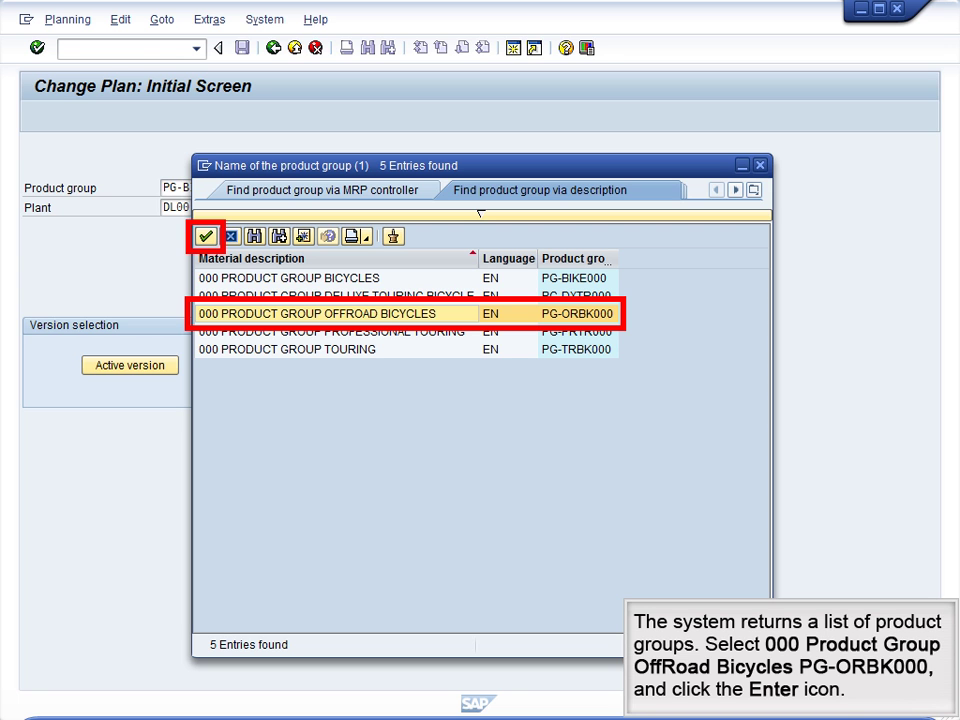
key("Return")
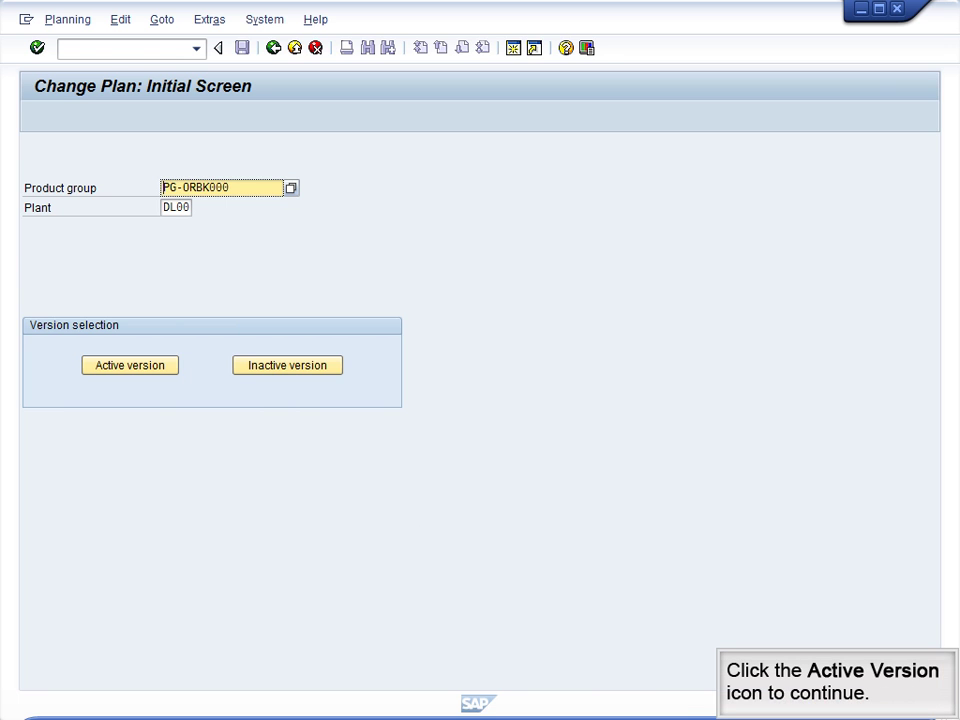
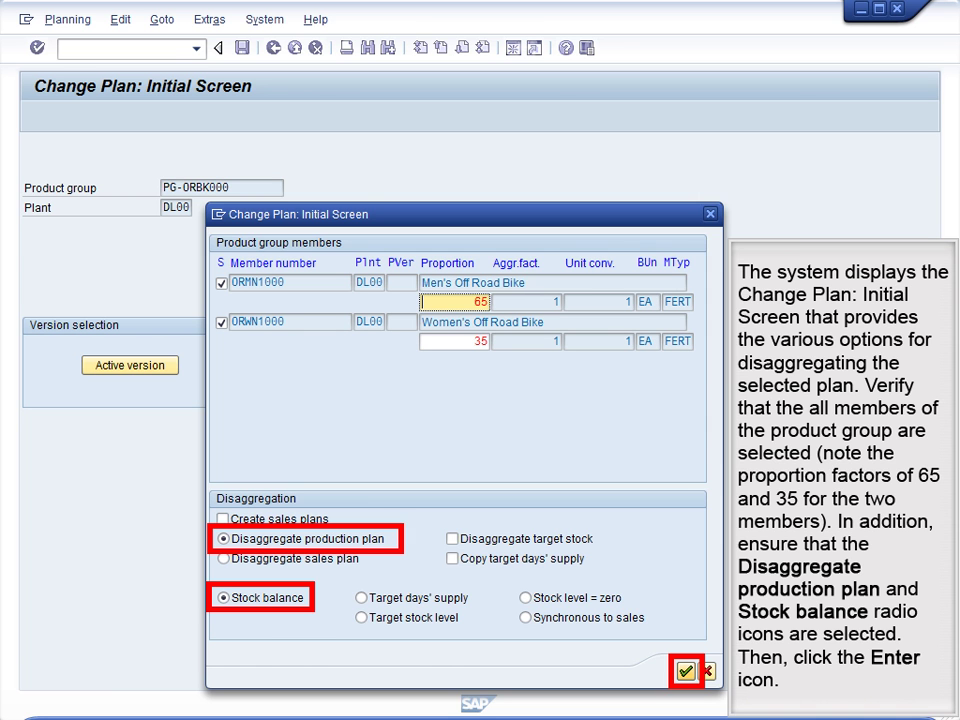
left_click(686, 671)
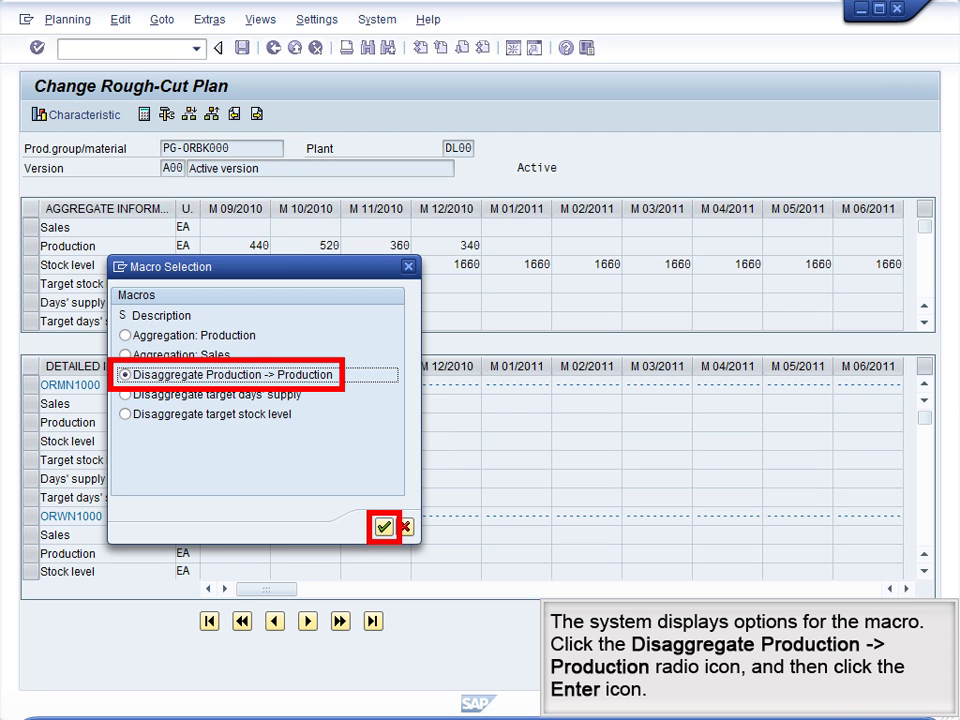
key("Return")
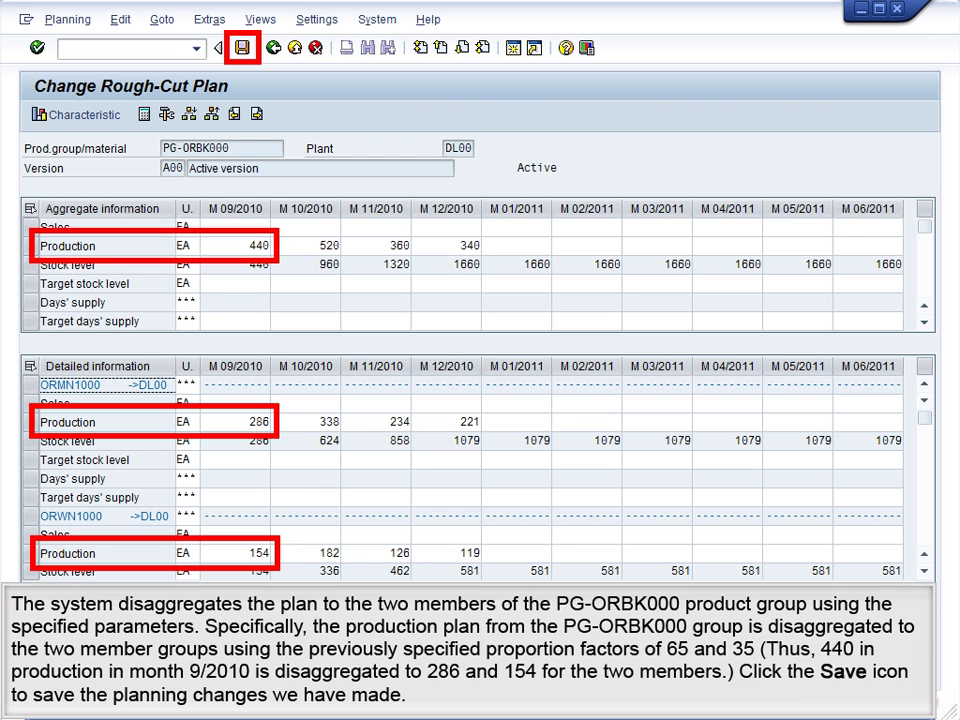
key("ctrl+s")
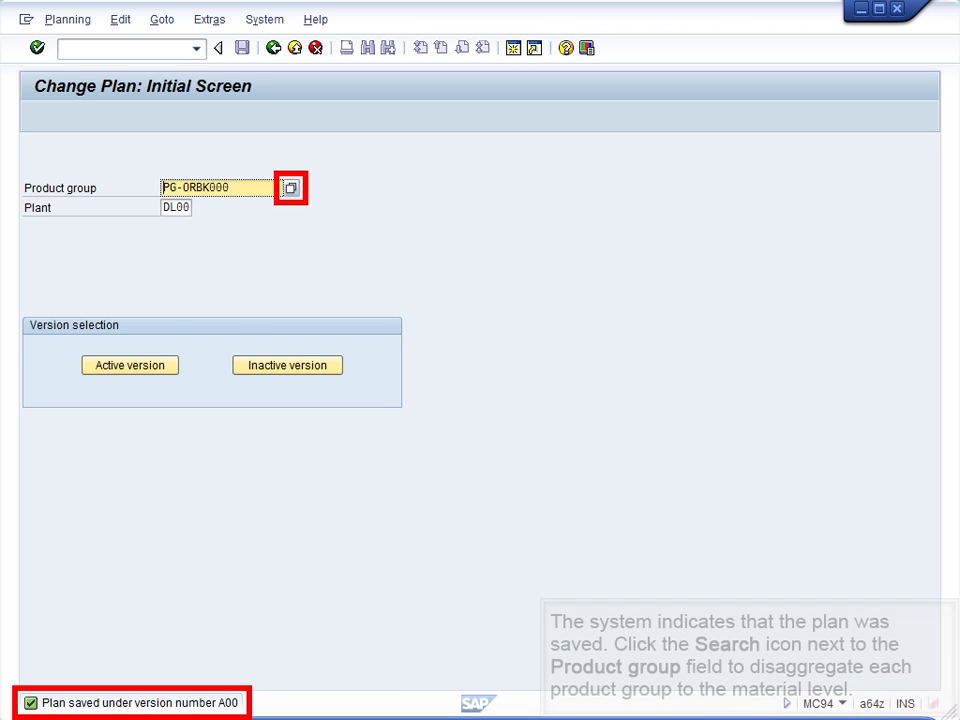
- Choose product group PG-TRBK000, disaggregate its active production plan using Stock balance and the Disaggregate Production -> Production macro, and save it
key("F4")
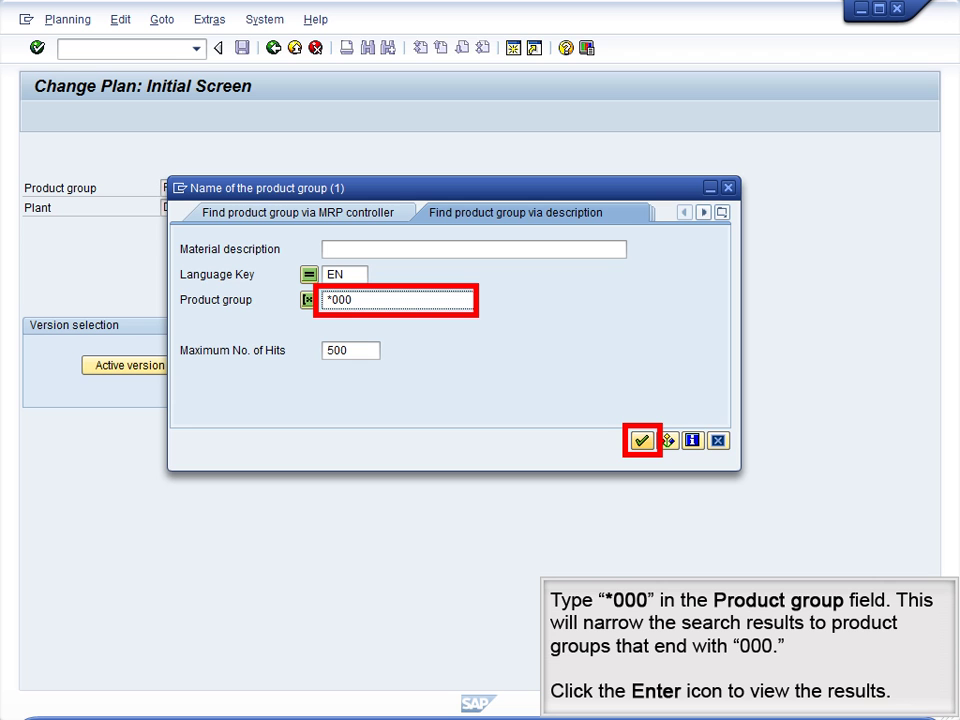
key("Return")
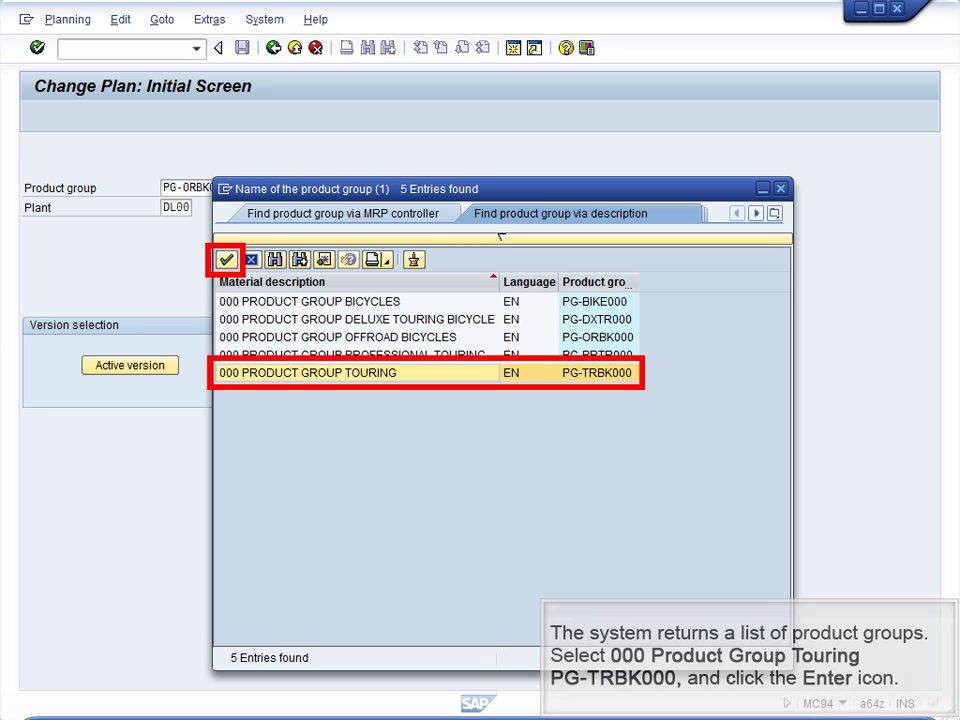
key("Return")
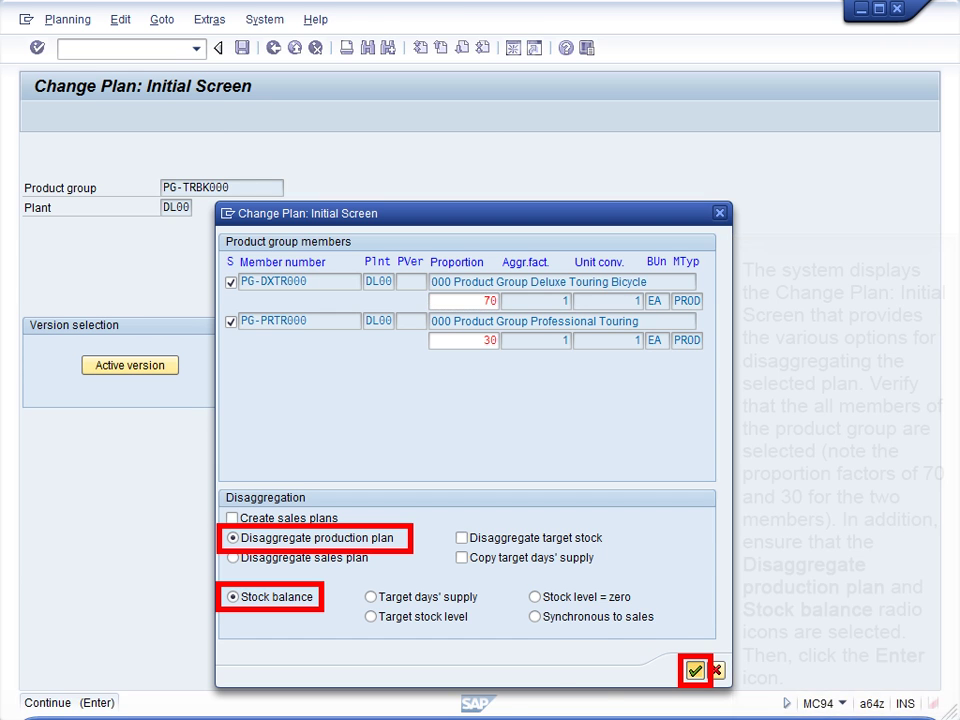
key("Return")
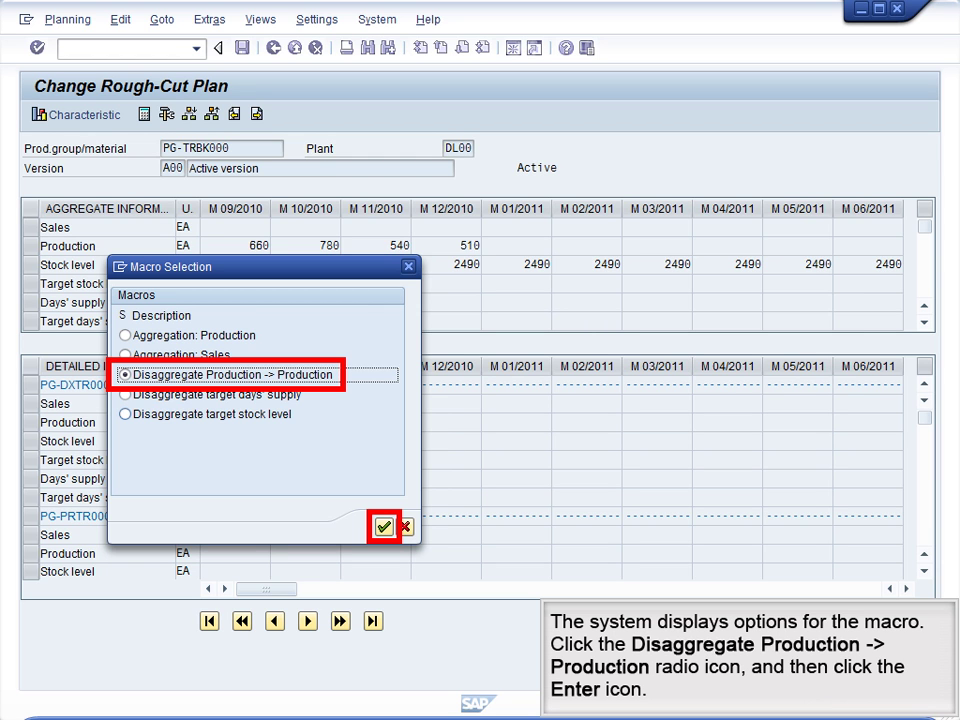
key("Return")
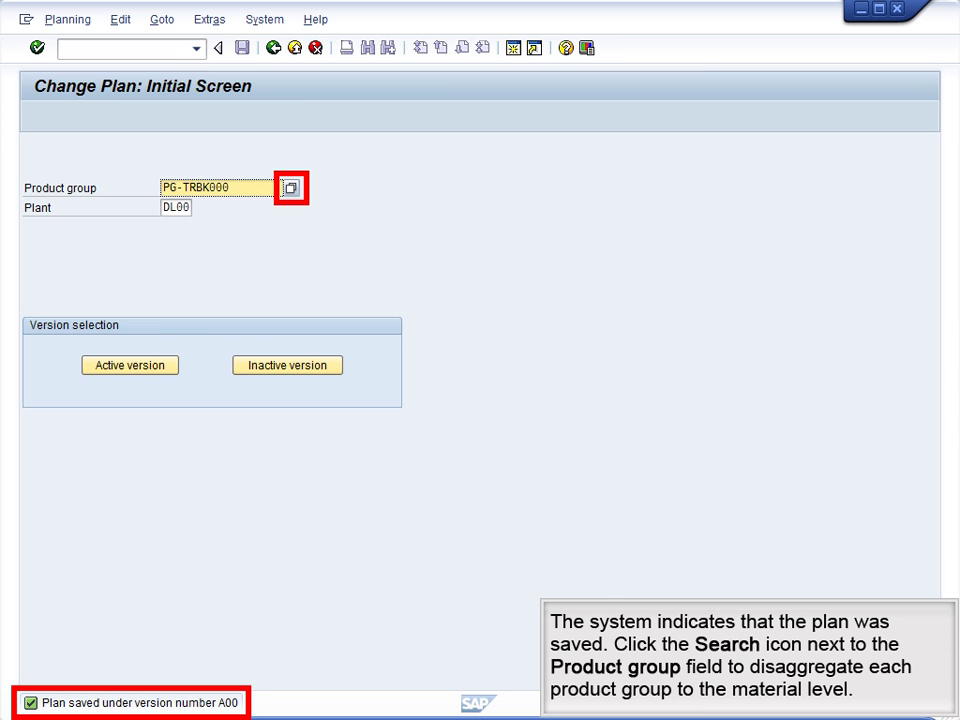
- Search product groups matching *000, choose 000 Product Group Deluxe Touring Bicycle (PG-DXTR000), and open its active version
key("F4")
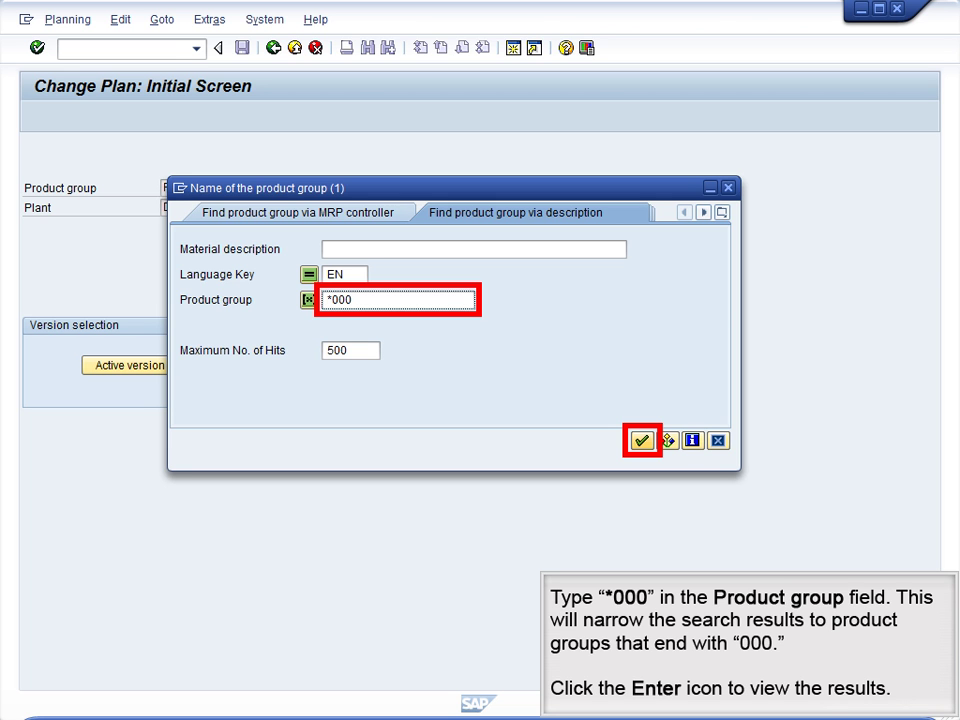
key("Return")
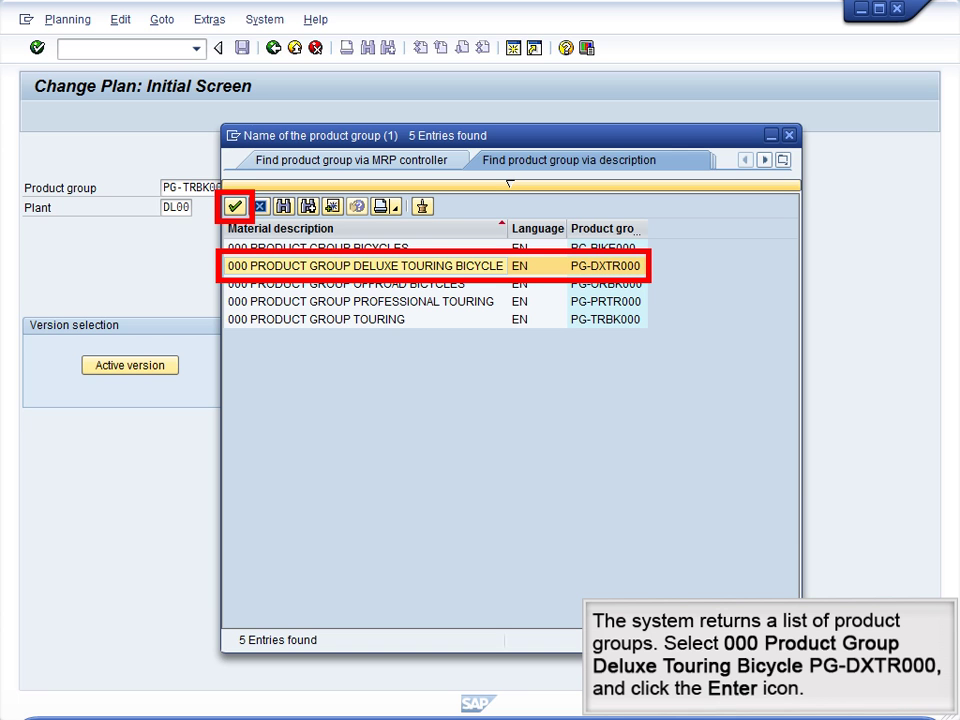
key("Return")
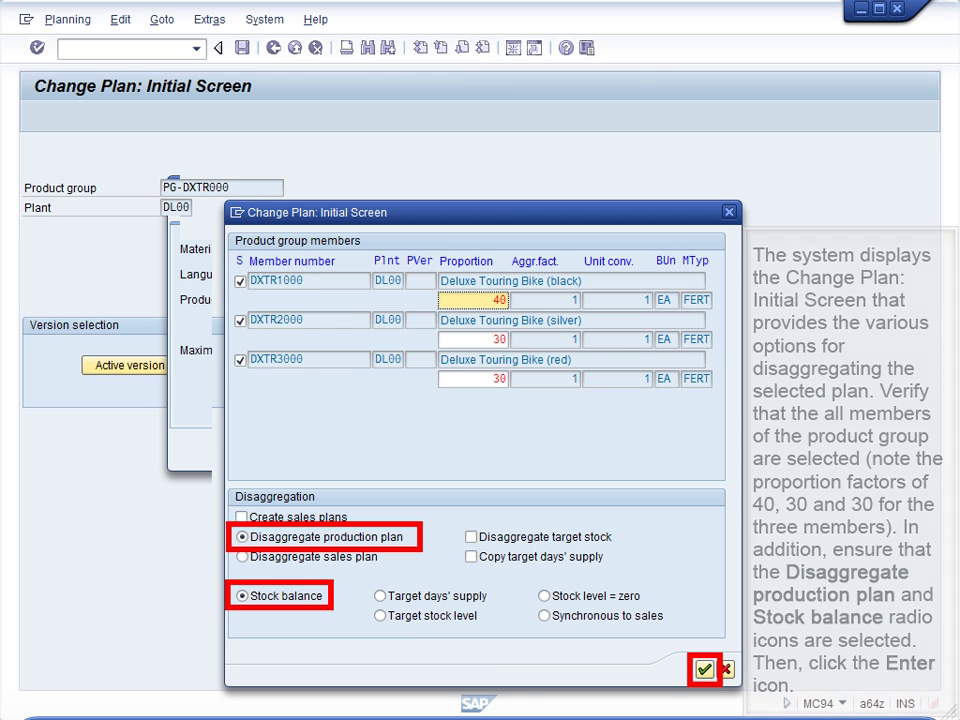
- Disaggregate the PG-DXTR000 production plan to its member bikes using Stock balance and the Disaggregate Production -> Production macro, and save it
key("Return")
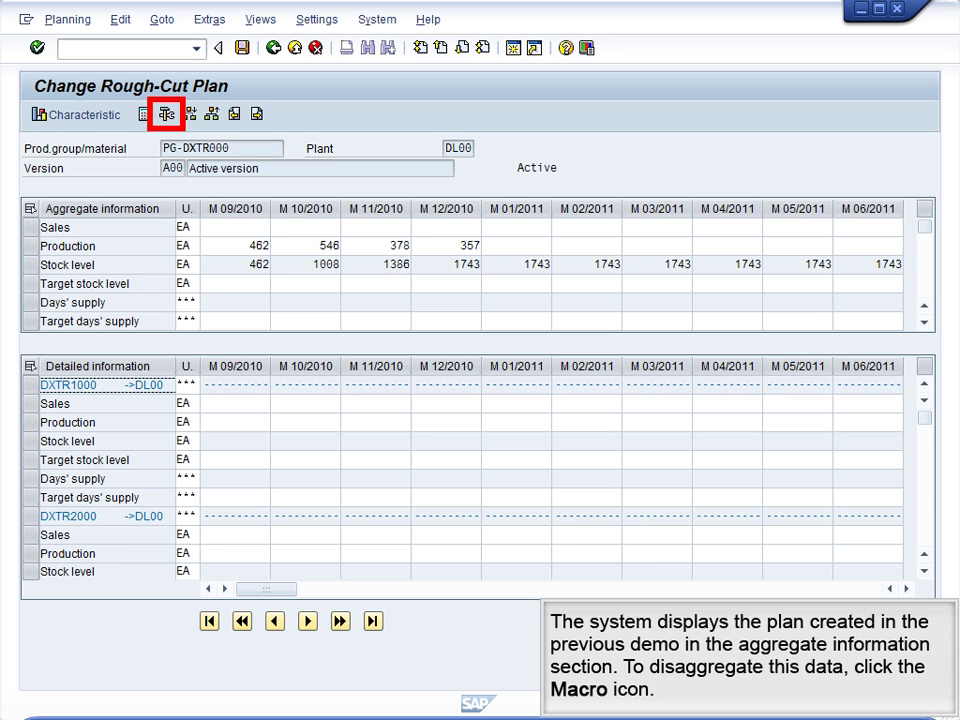
key("shift+F6")
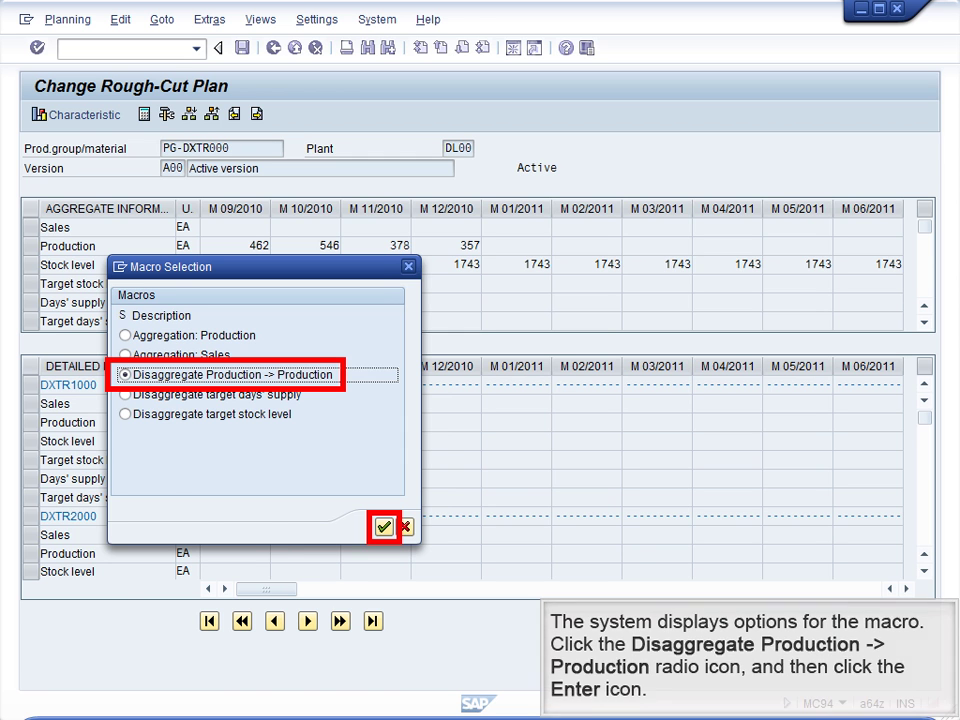
key("Return")
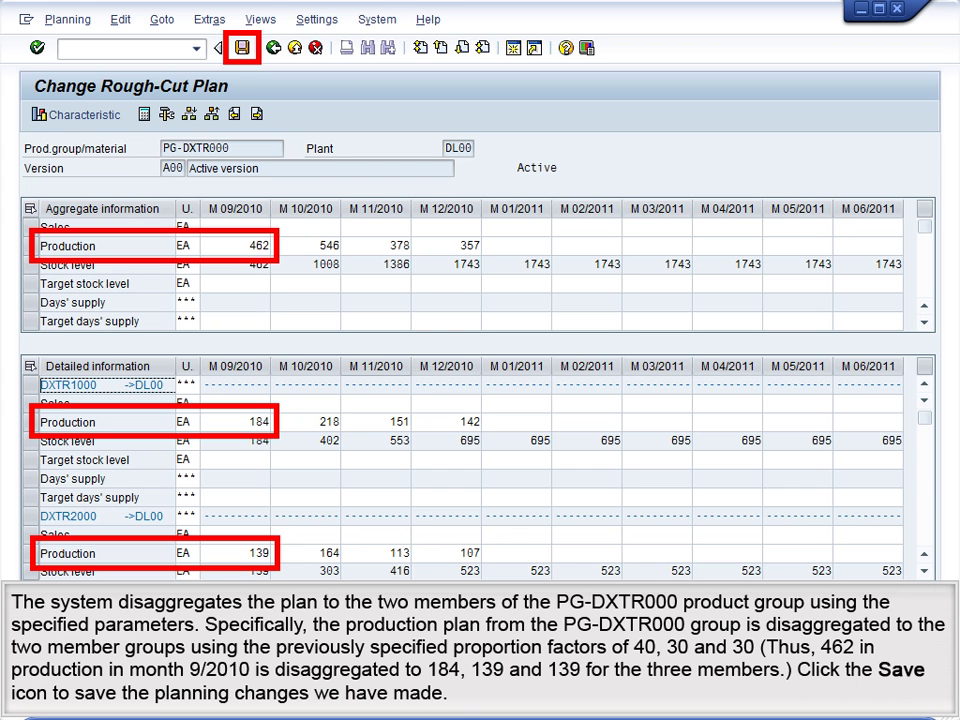
key("ctrl+s")
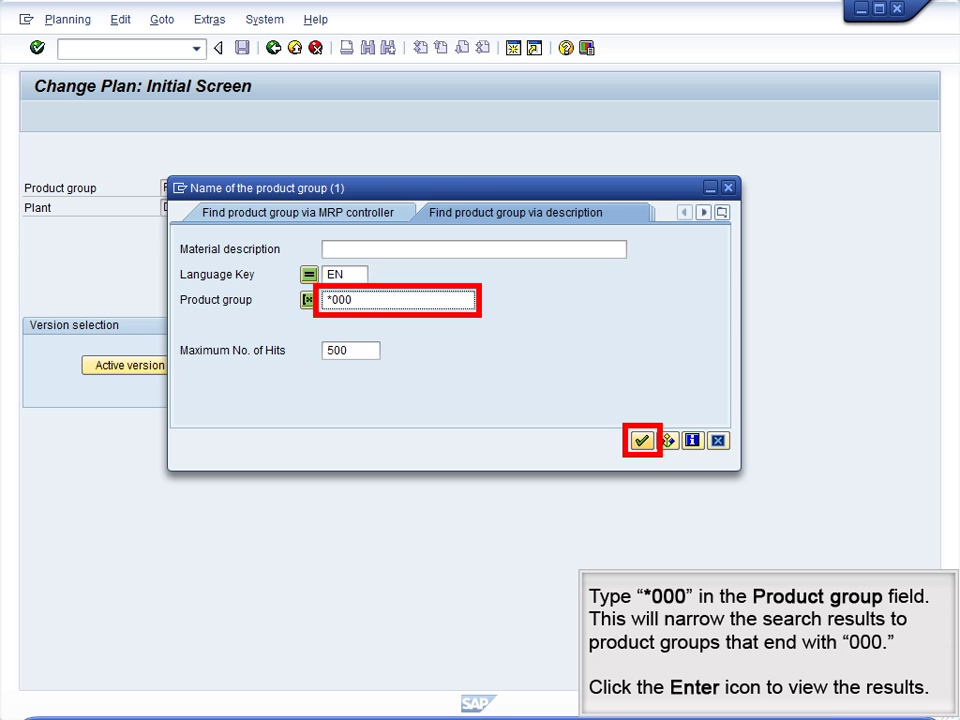
- Choose product group PG-PRTR000, disaggregate its active production plan using Stock balance and the Disaggregate Production -> Production macro, and save it
key("Return")
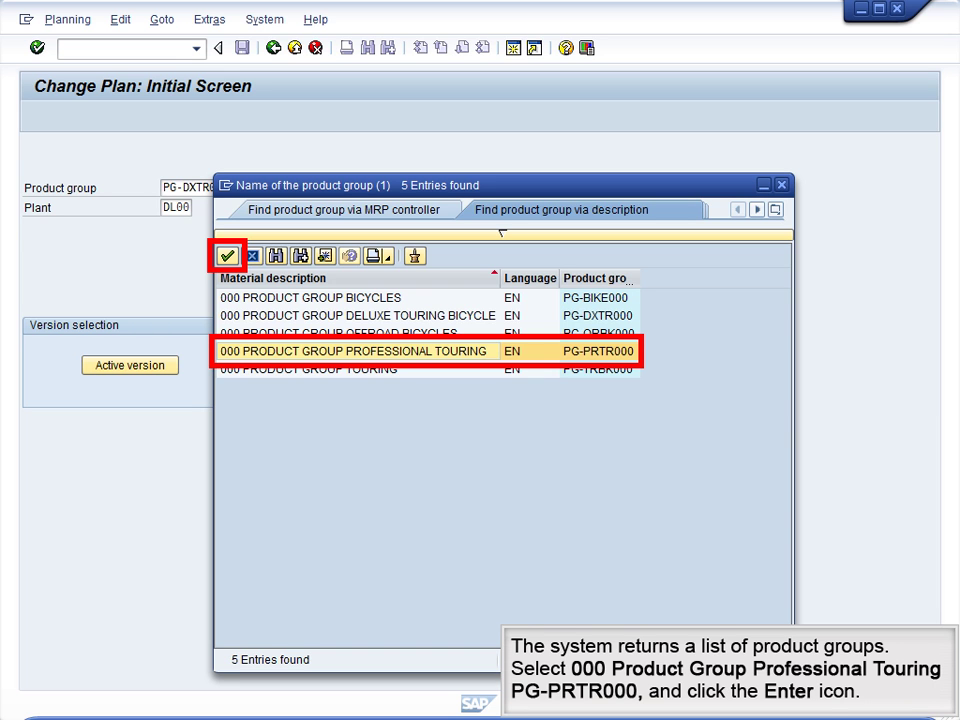
key("Return")
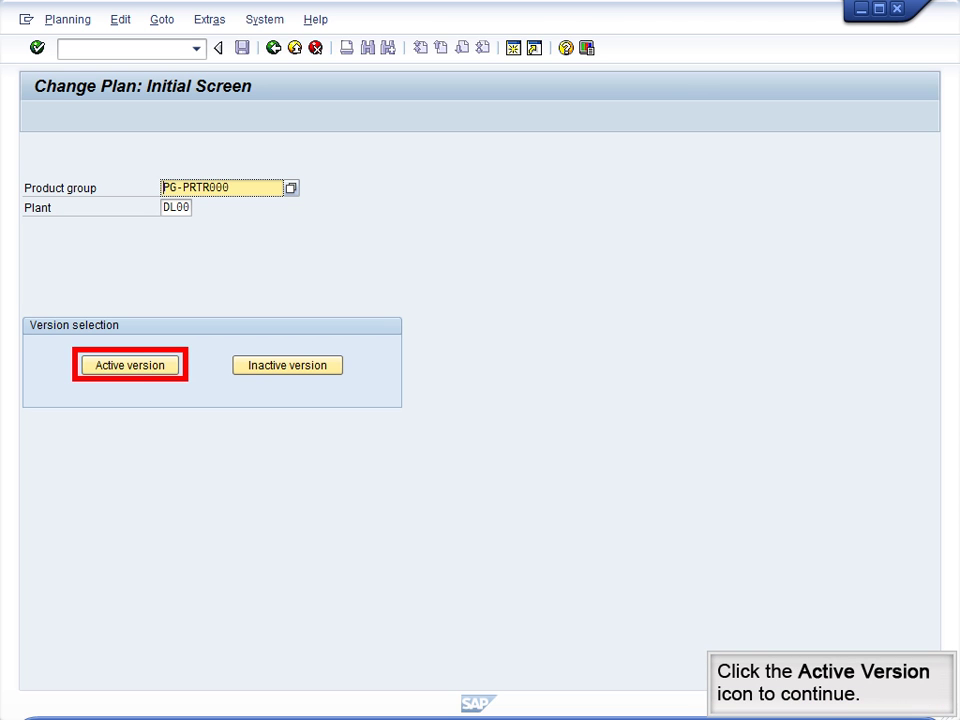
left_click(130, 365)
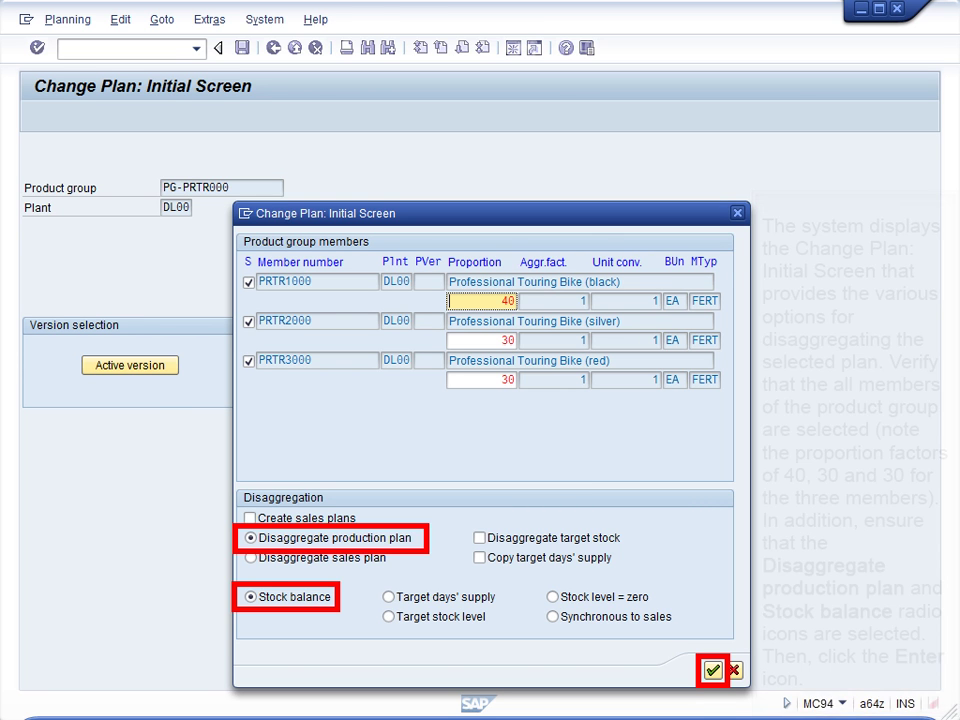
key("Return")
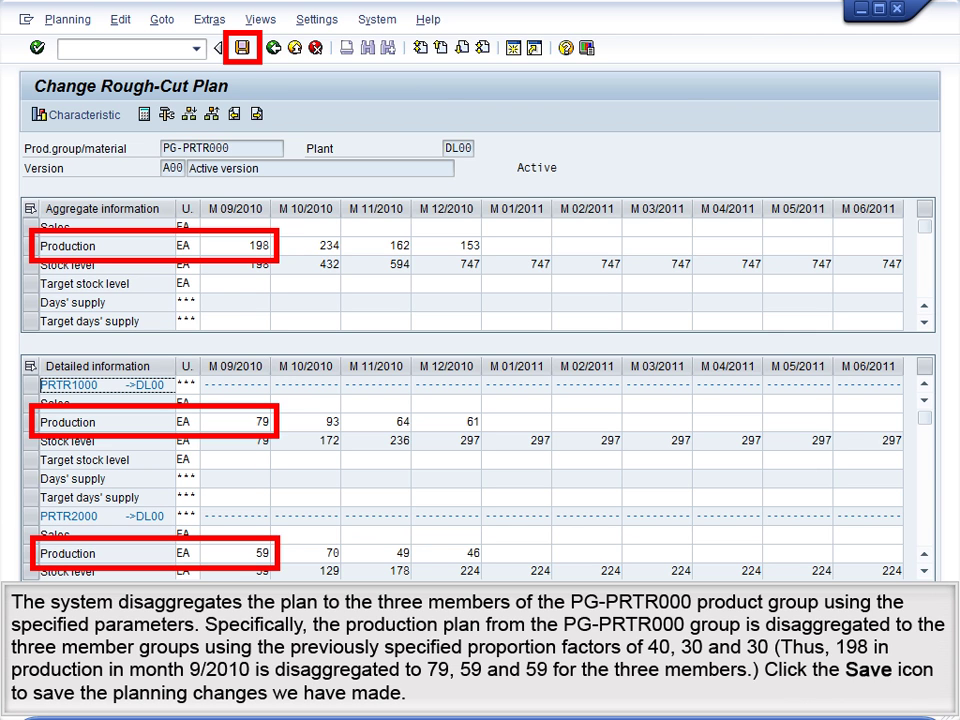
key("ctrl+s")
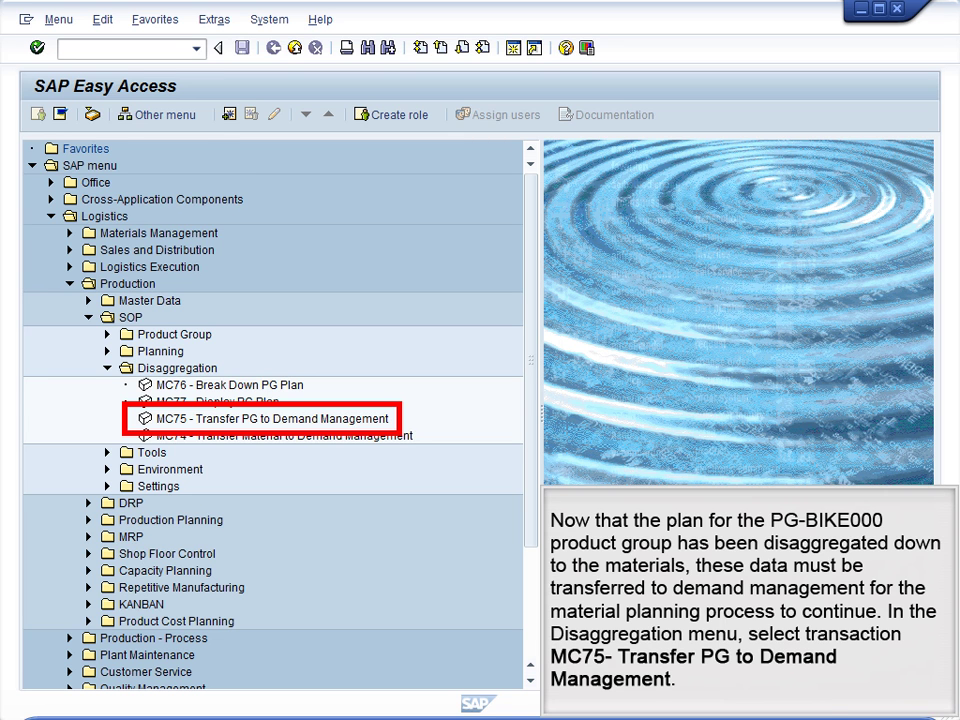
- Open transaction MC75 - Transfer PG to Demand Management and set the product group to PG-BIKE000 through a search for *000
key("Return")
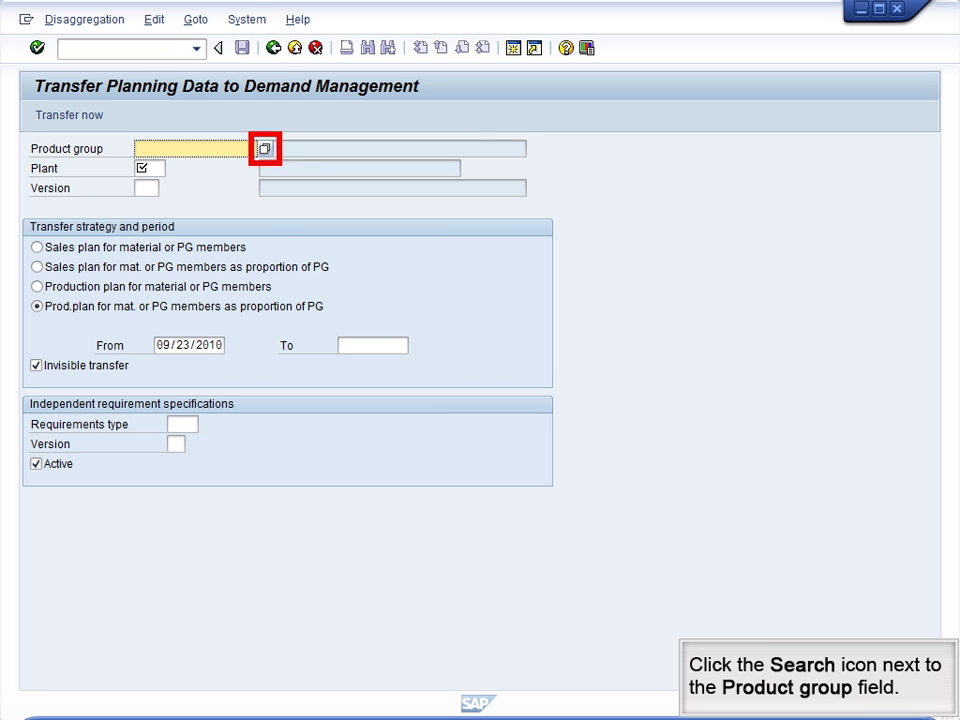
key("F4")
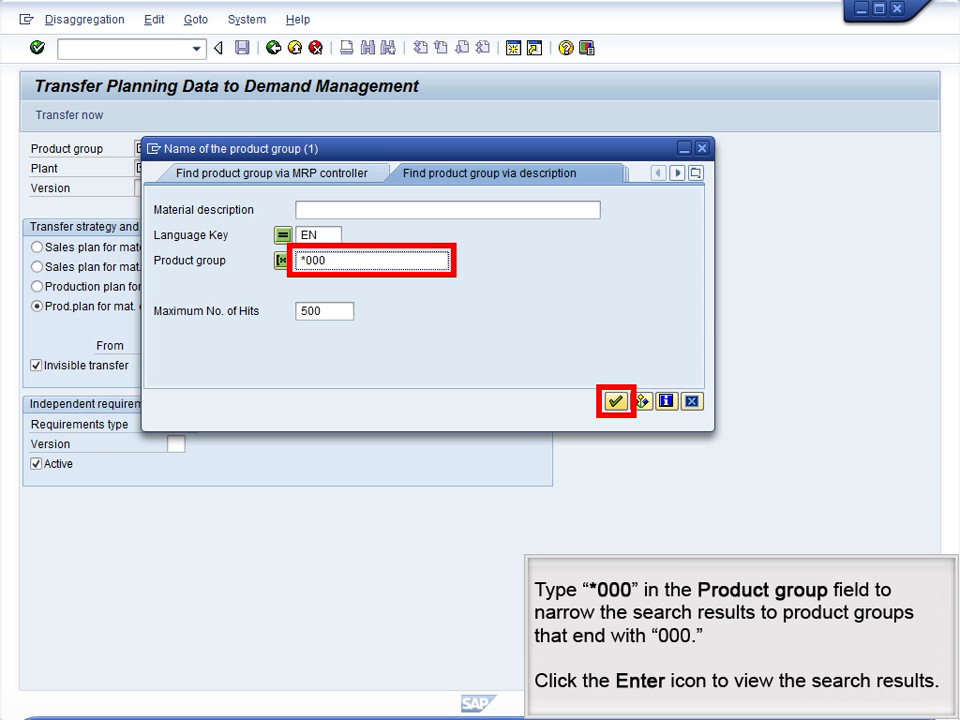
key("Return")
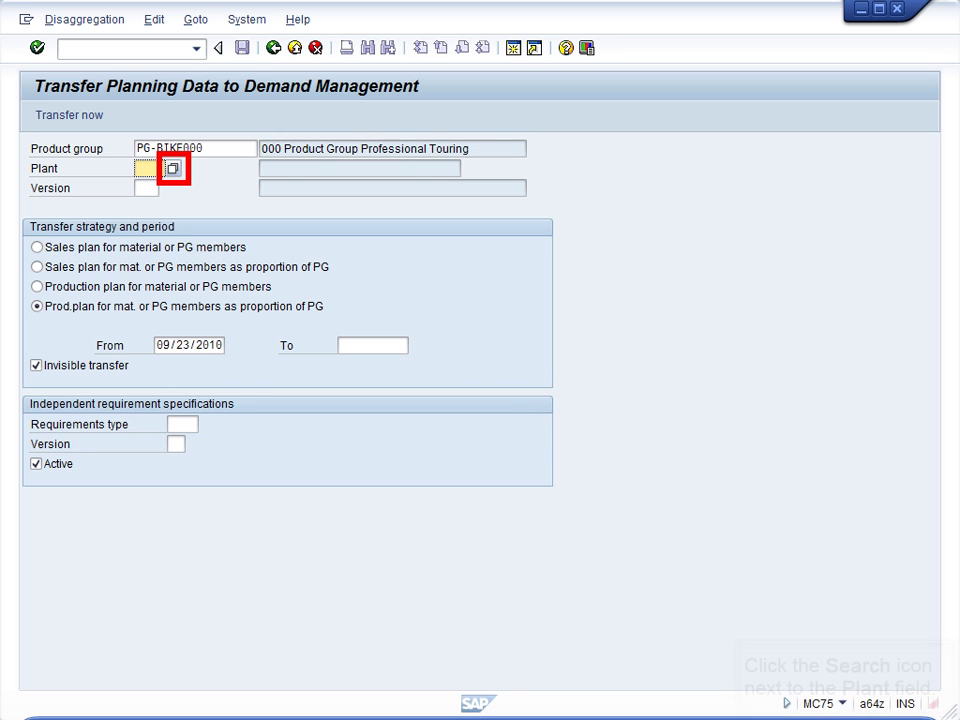
- Set the transfer's plant to DL00 (Plant Dallas) and the planning version to A00 Active version
left_click(172, 168)
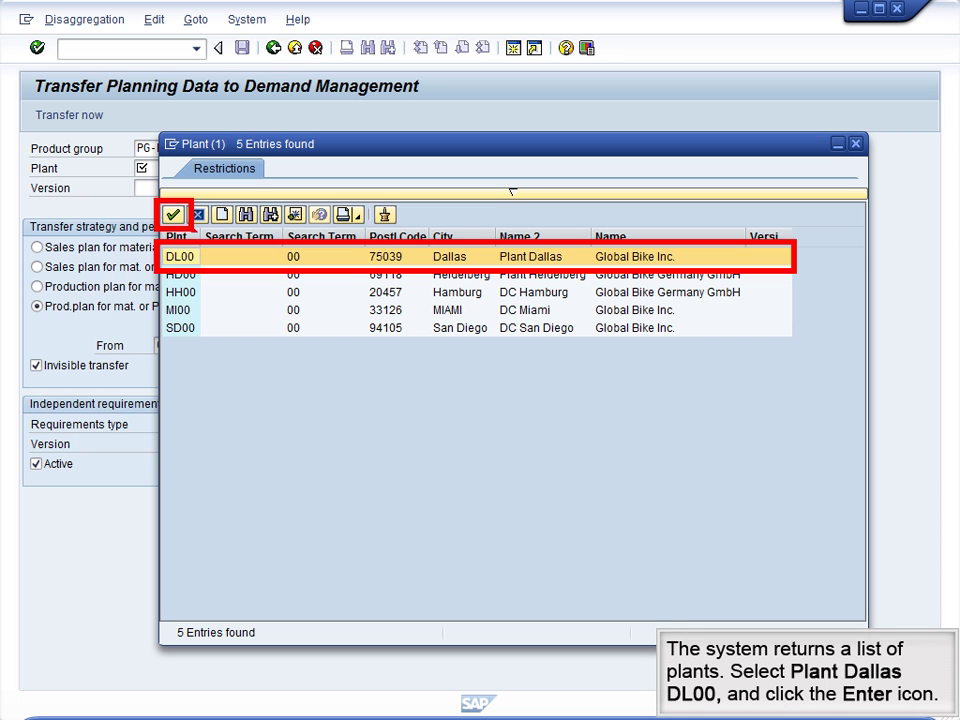
key("Return")
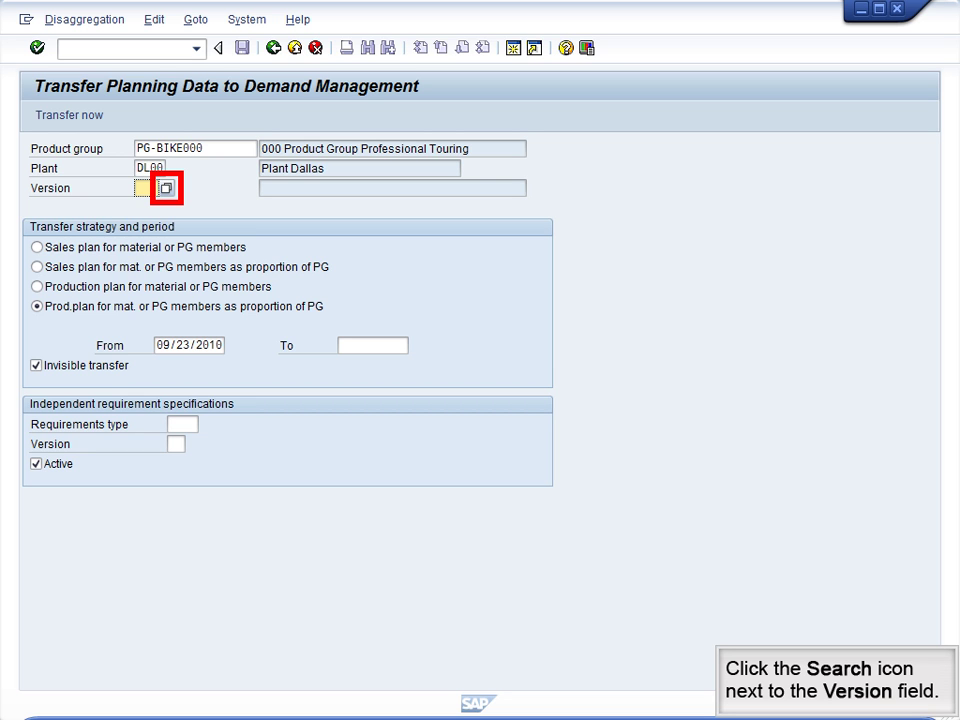
key("F4")
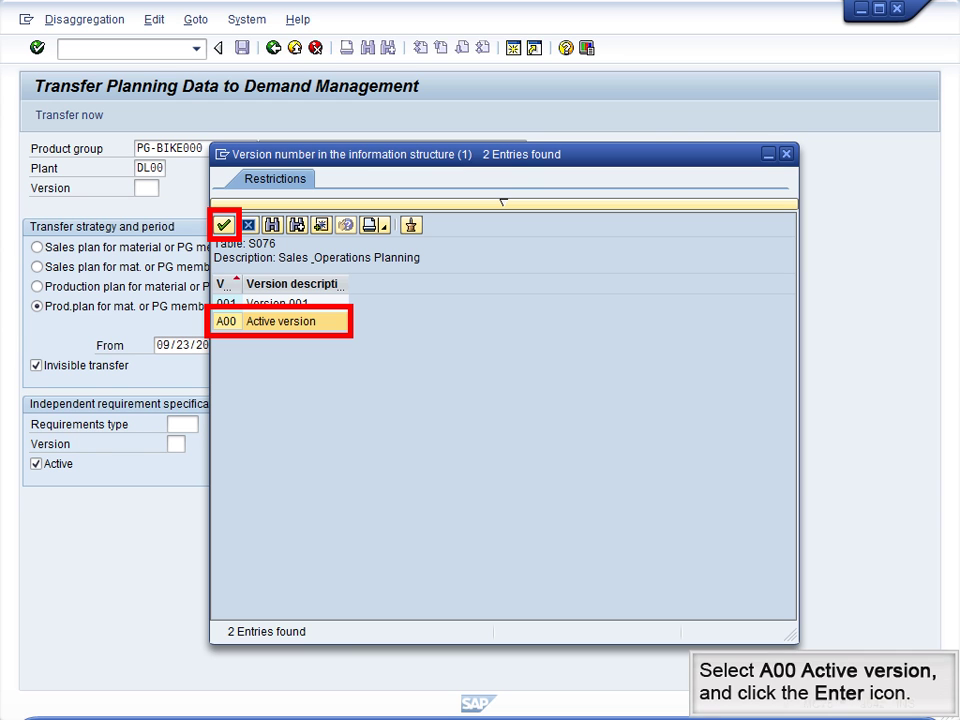
key("Return")
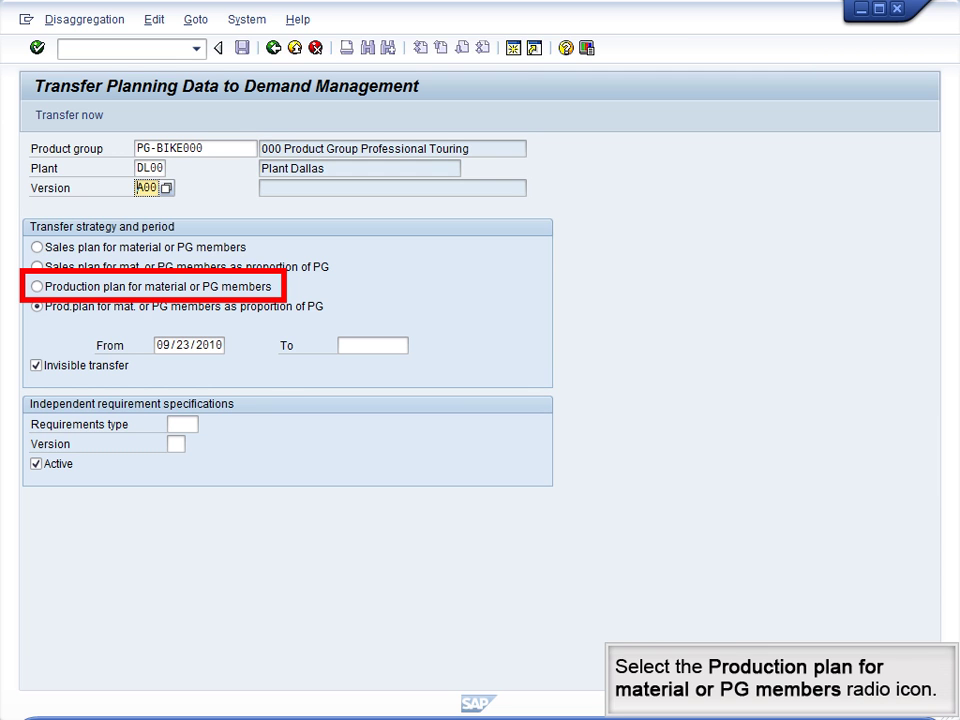
- Choose the transfer strategy Production plan for material or PG members and set its period from 09/01/2010 to 12/31/2010
left_click(37, 286)
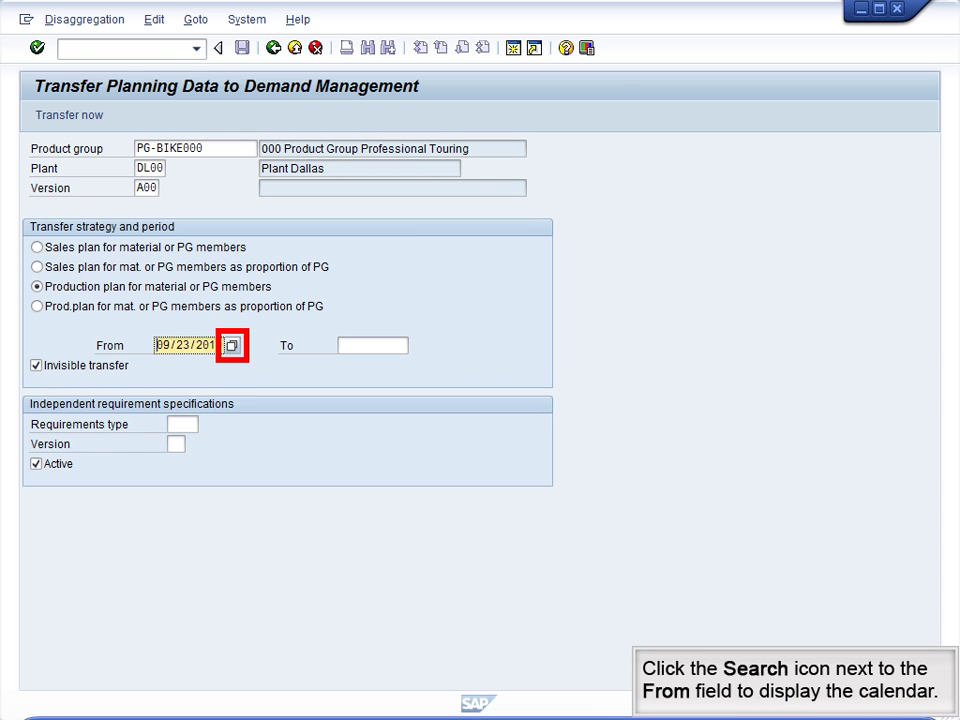
key("F4")
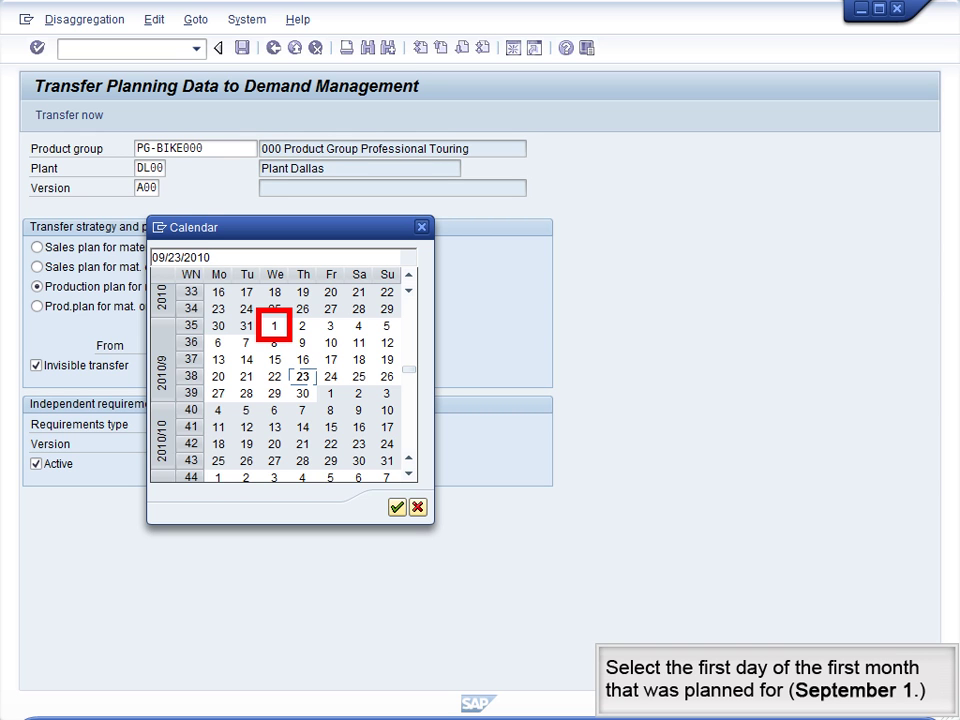
left_click(274, 325)
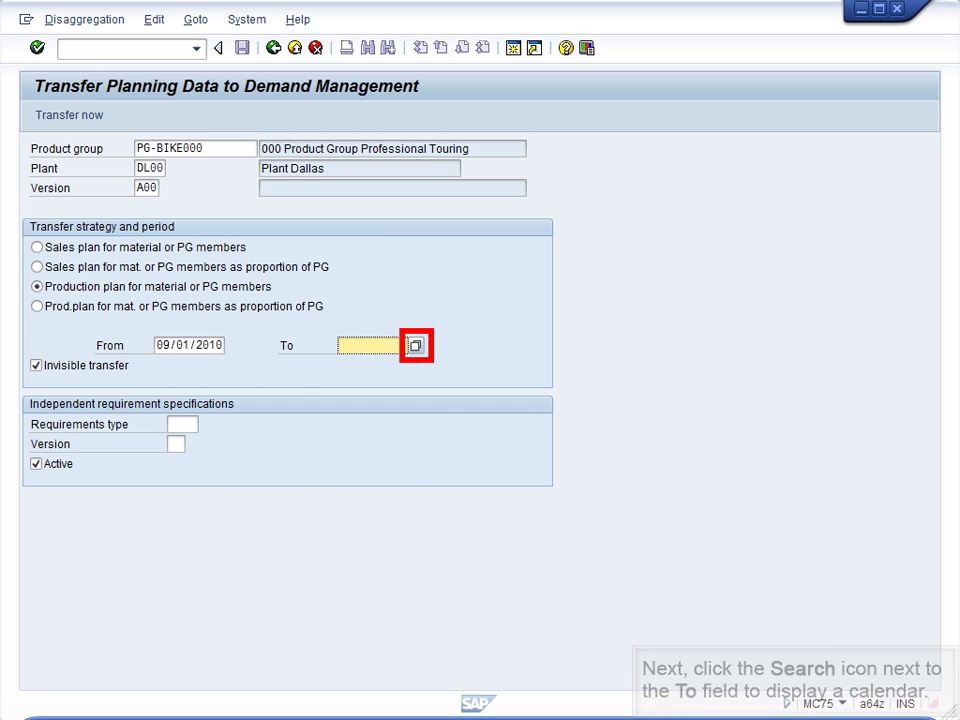
left_click(415, 345)
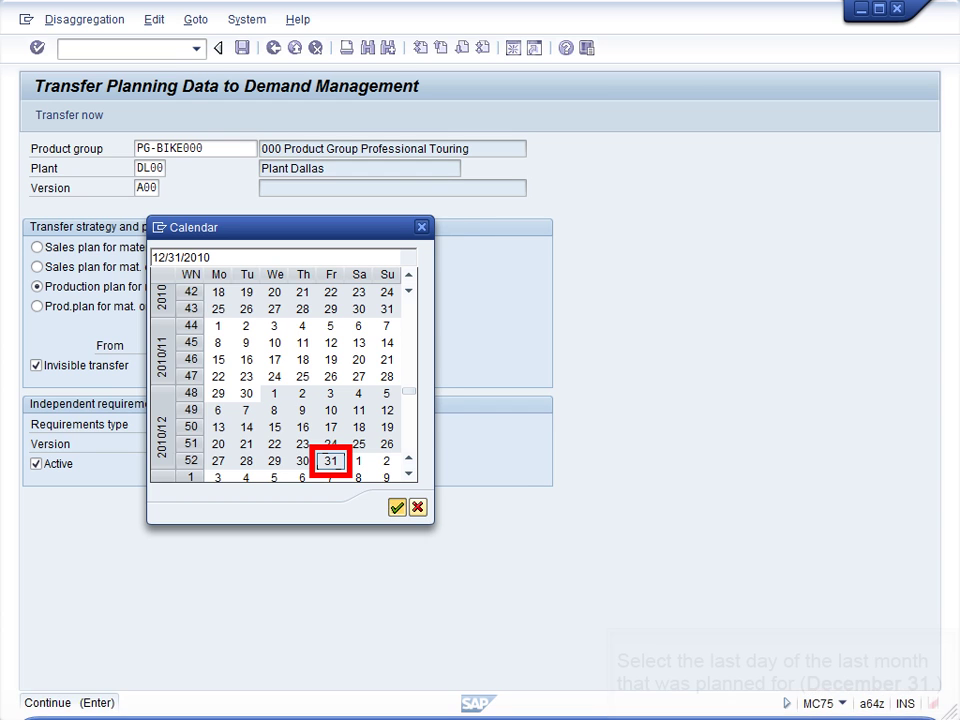
left_click(331, 461)
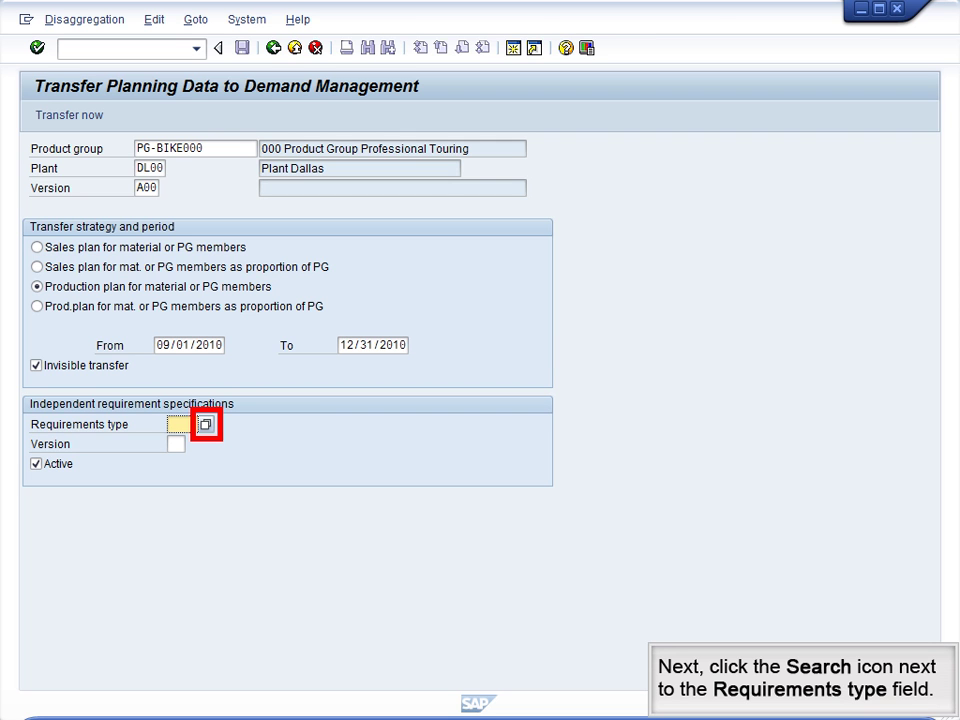
- Open the list of possible requirements types for the independent requirement specifications
key("F4")
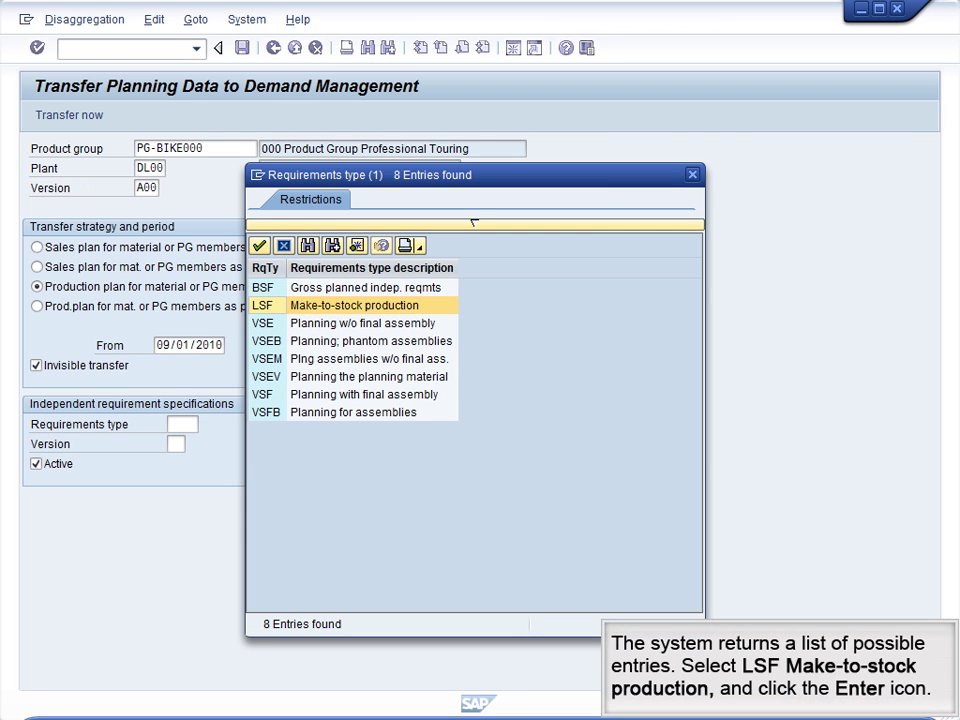